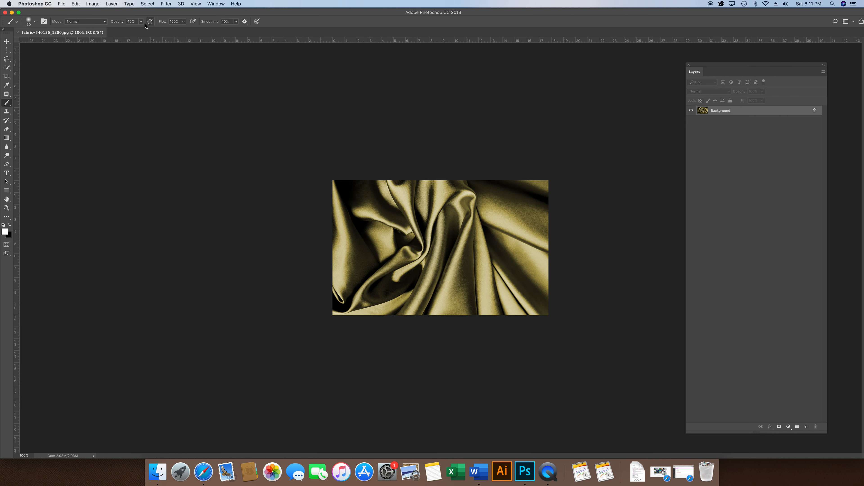
Step: Resize the fabric image to 1920 by 1200 pixels, keeping the proportions and the 72 pixels/inch resolution
left_click(96, 4)
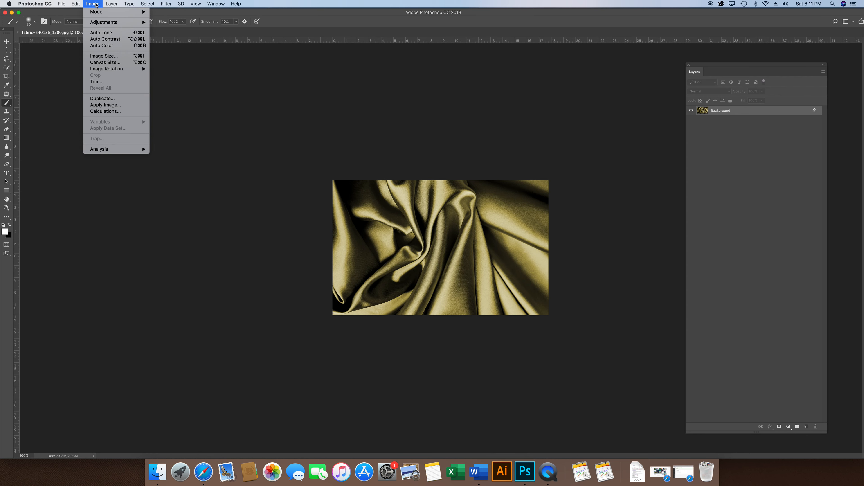
left_click(104, 56)
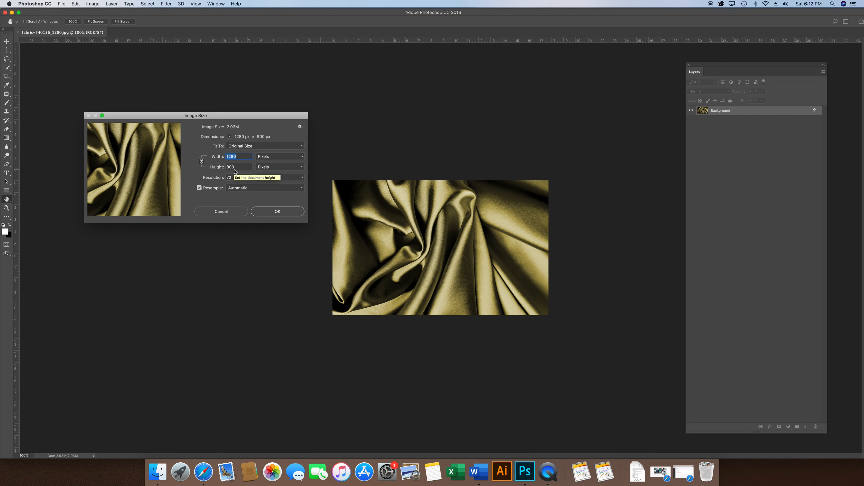
left_click_drag(240, 167, 220, 166)
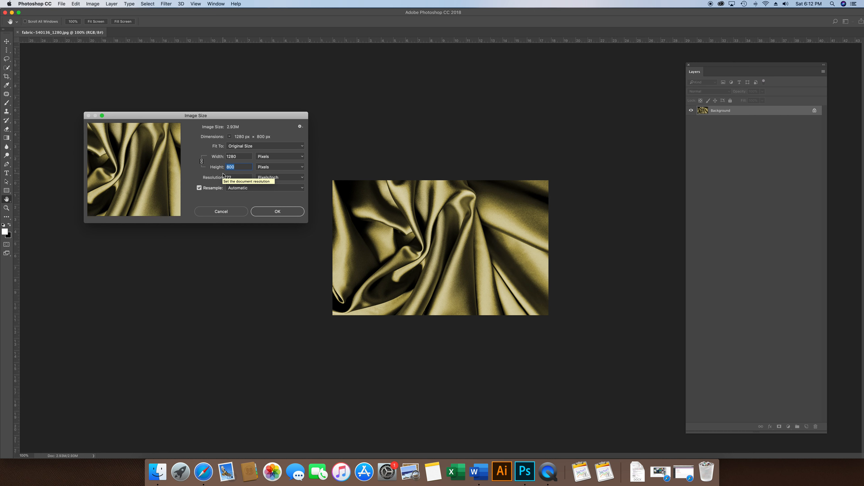
type("1200")
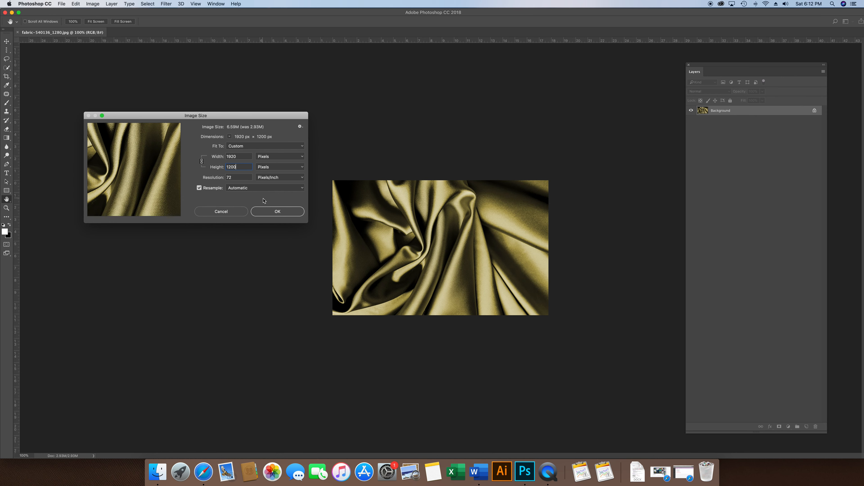
left_click(278, 212)
key("b")
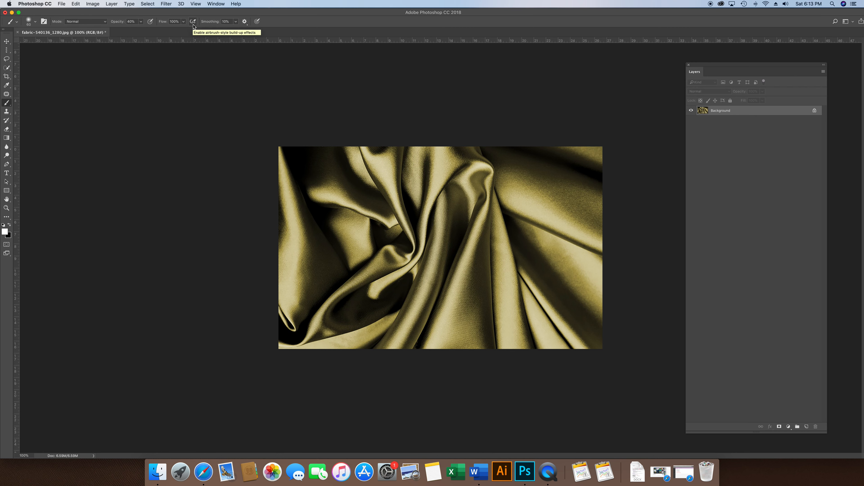
Step: Mute the fabric's colours with a Hue/Saturation adjustment, lowering the saturation to about -58
left_click(91, 4)
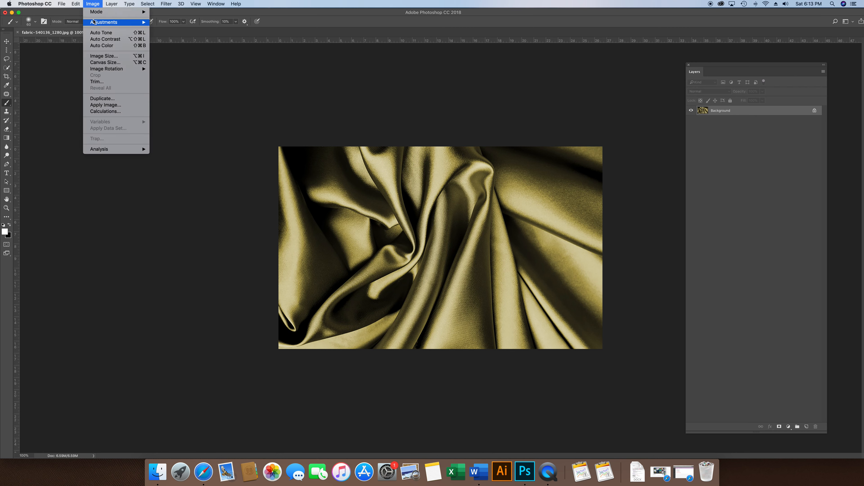
mouse_move(94, 23)
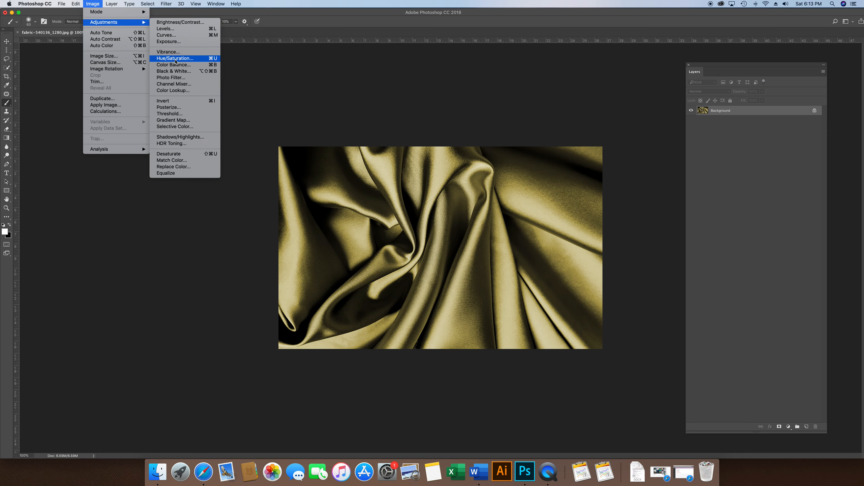
left_click(173, 62)
left_click_drag(527, 94, 164, 87)
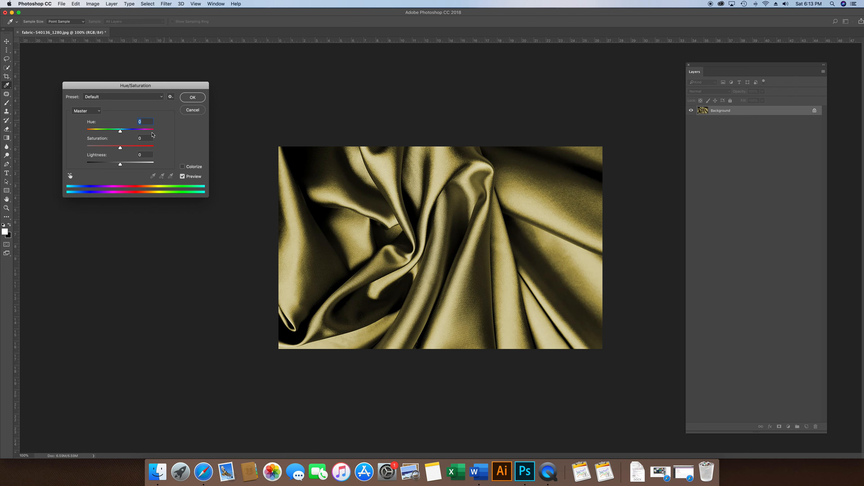
left_click_drag(121, 147, 101, 149)
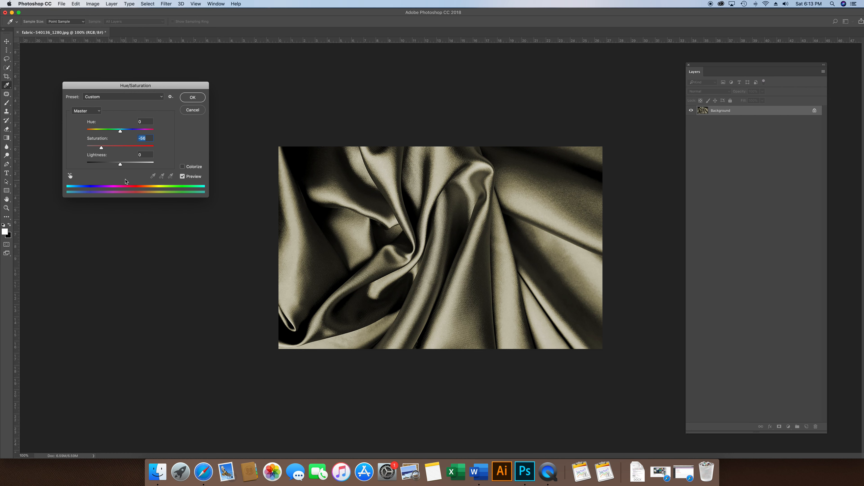
left_click_drag(120, 165, 121, 166)
left_click(192, 98)
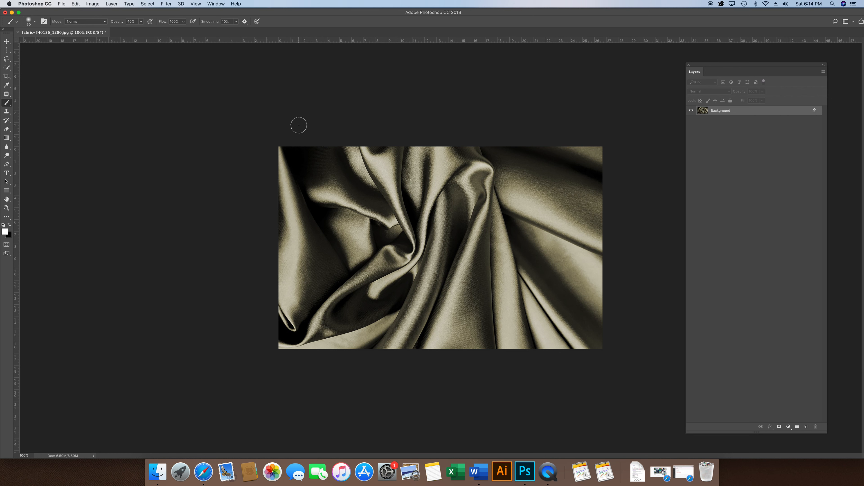
left_click(62, 4)
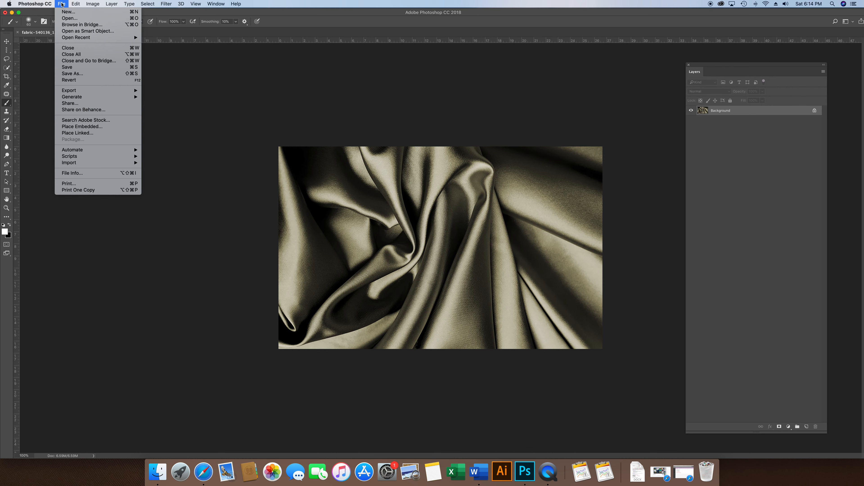
left_click(61, 19)
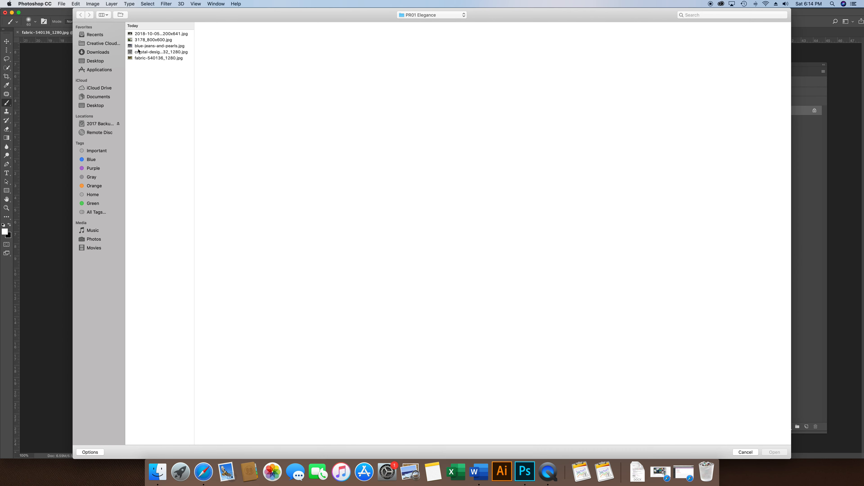
left_click(148, 34)
left_click(779, 451)
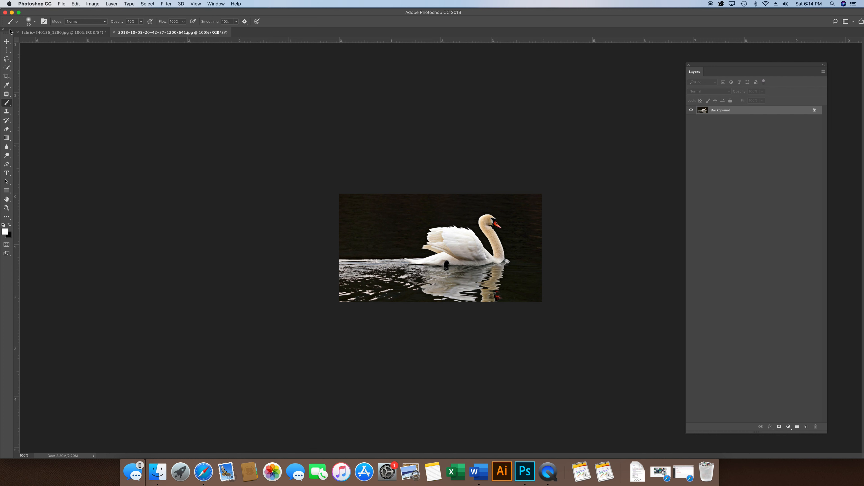
Step: Transfer the swan photo into the fabric document with the Move tool, and delete the resulting layer
left_click(7, 42)
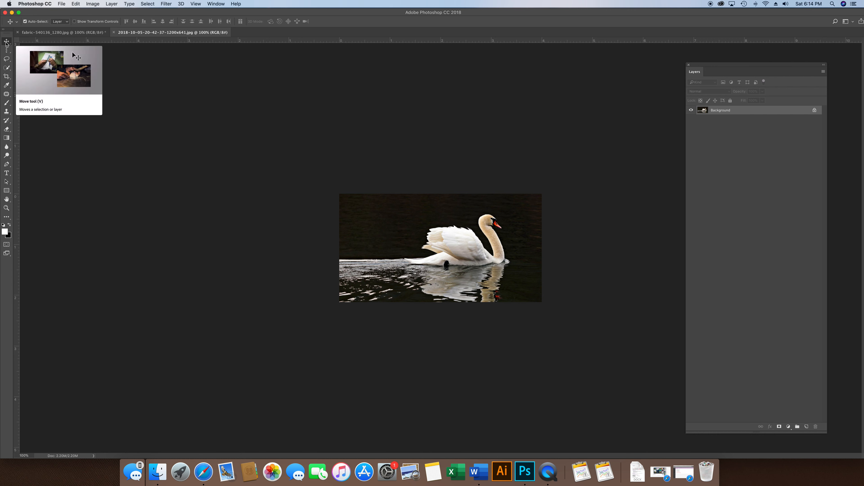
left_click(437, 245)
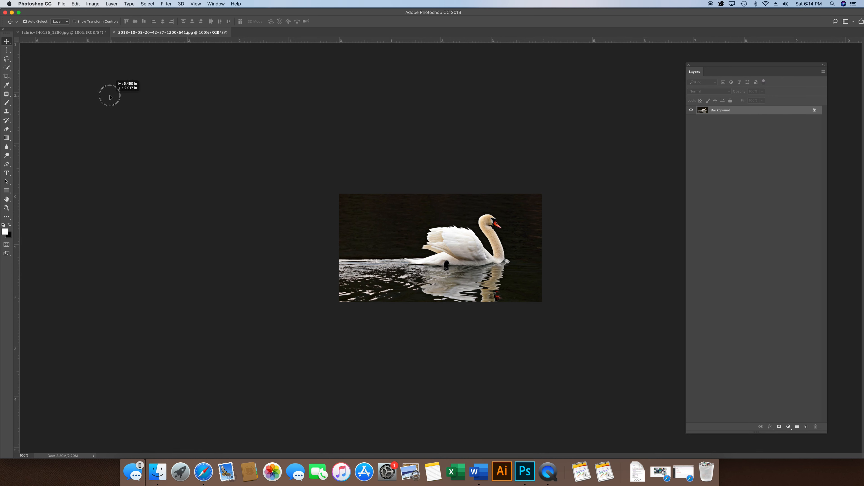
left_click(80, 33)
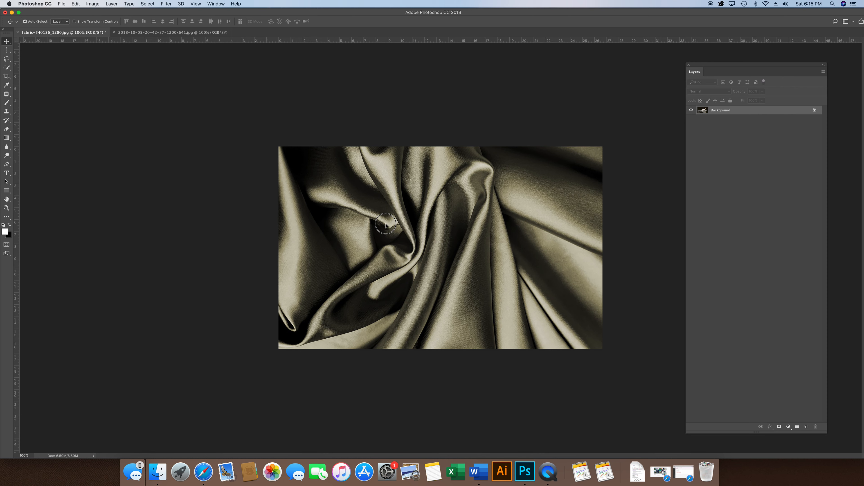
left_click_drag(386, 225, 386, 226)
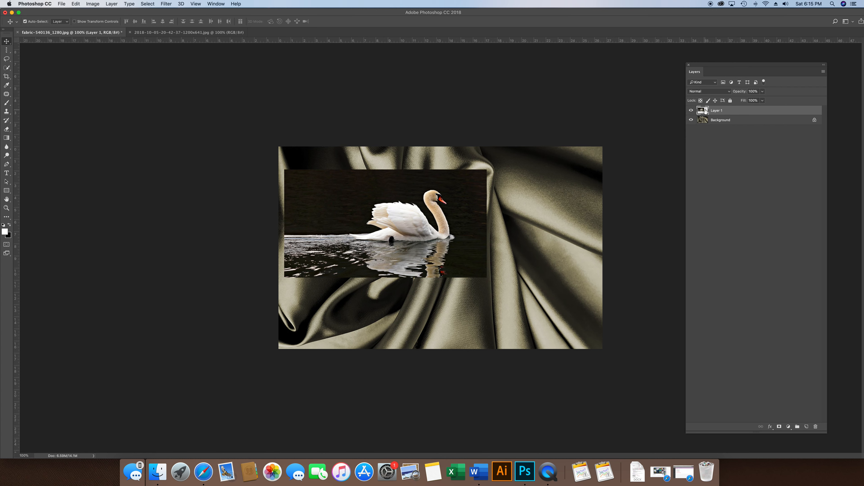
left_click_drag(703, 110, 814, 426)
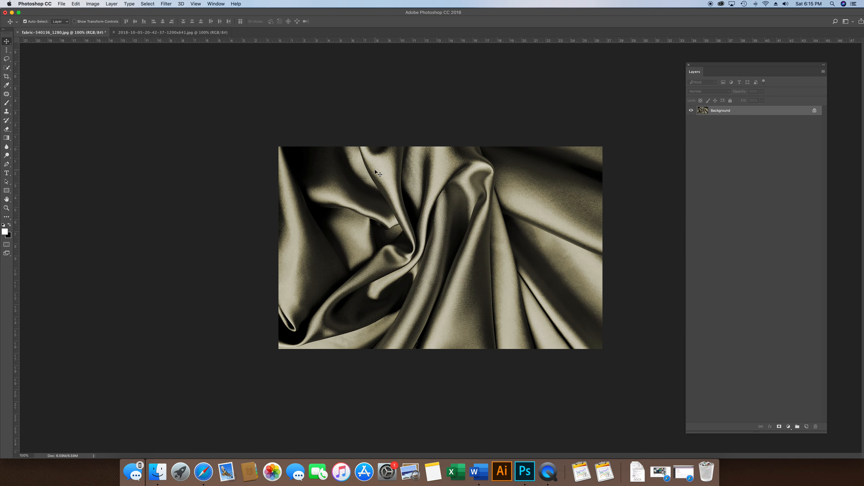
Step: Select the entire canvas of the swan photo and copy it
left_click(183, 34)
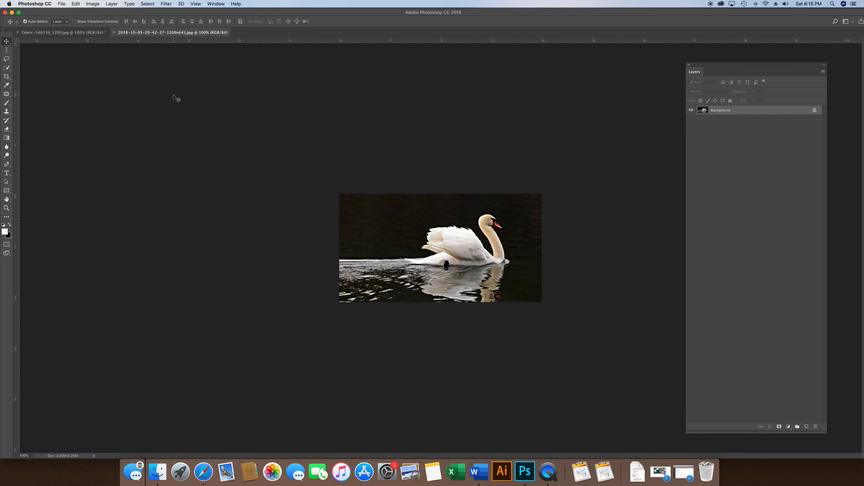
left_click(148, 4)
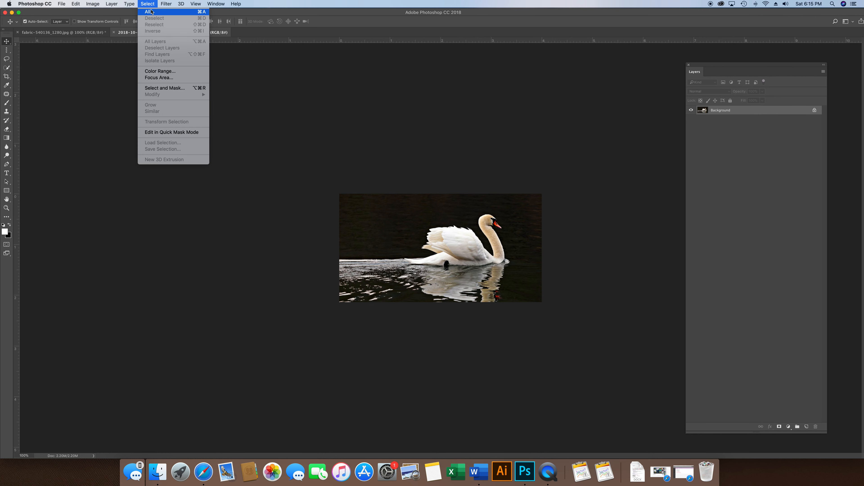
left_click(151, 12)
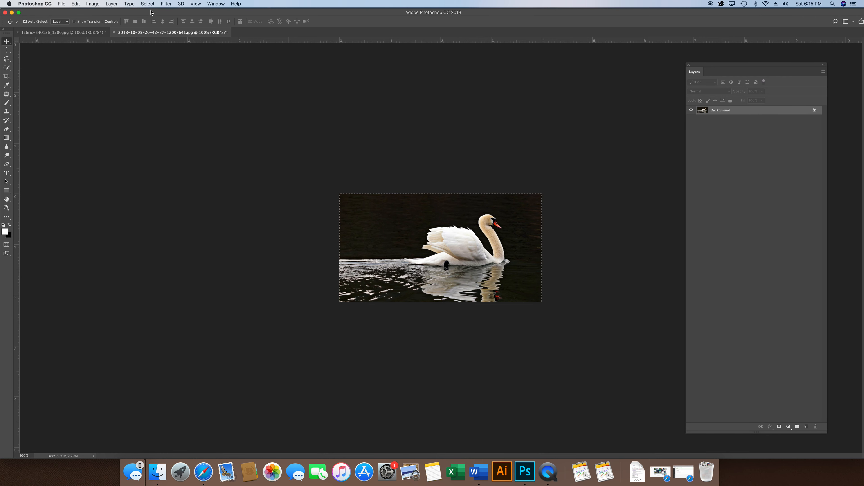
left_click(76, 4)
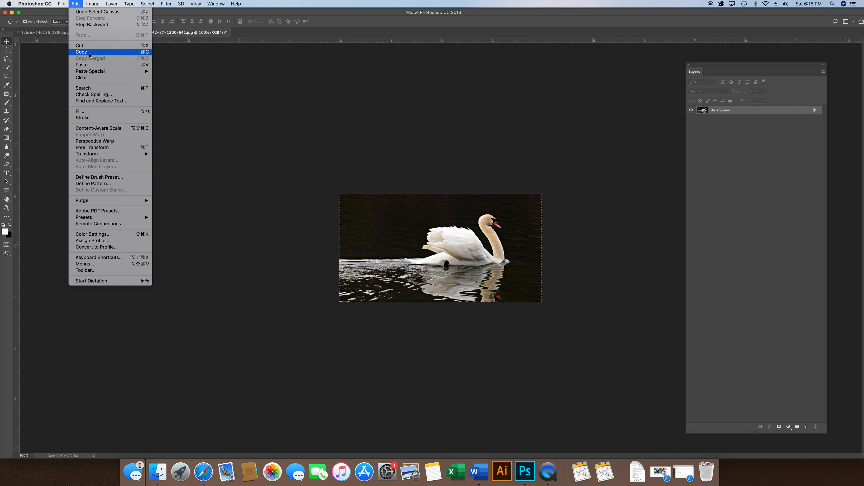
left_click(148, 54)
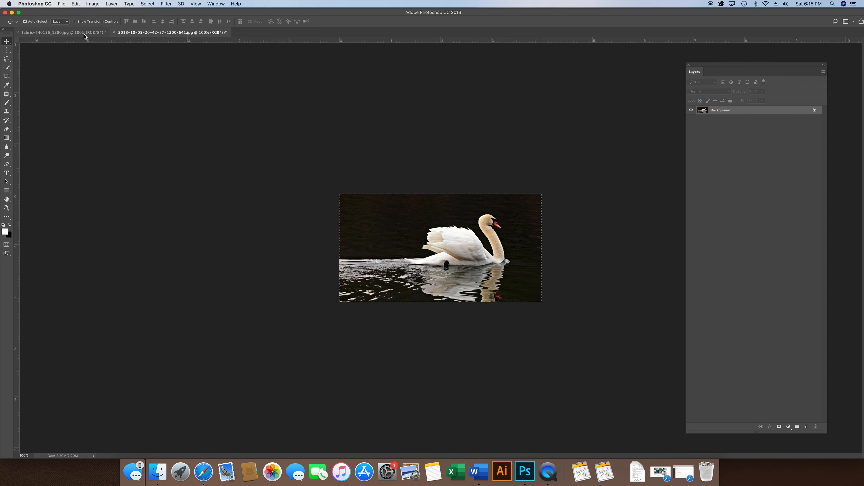
Step: Paste the swan into the fabric document as a new layer and move it slightly down and to the right
left_click(84, 35)
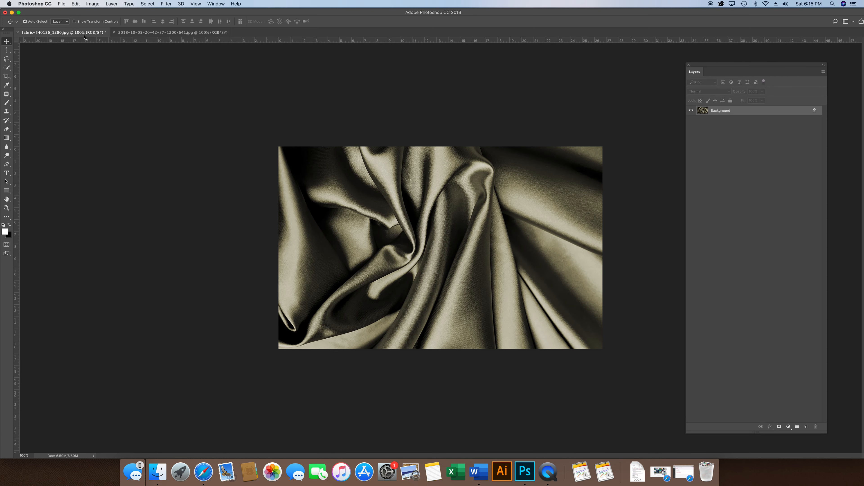
left_click(71, 4)
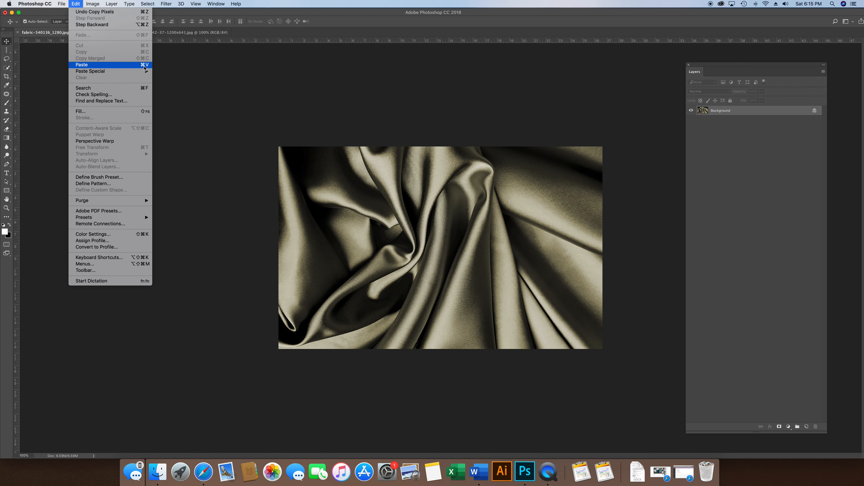
left_click(128, 65)
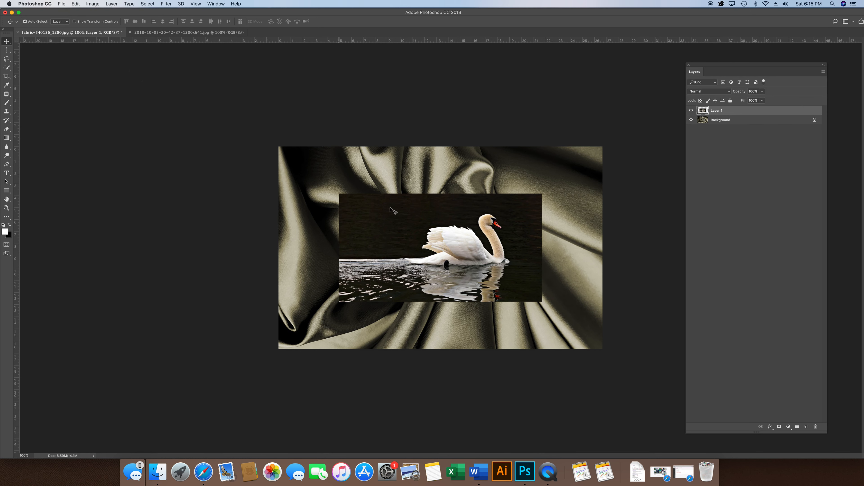
left_click_drag(424, 232, 441, 241)
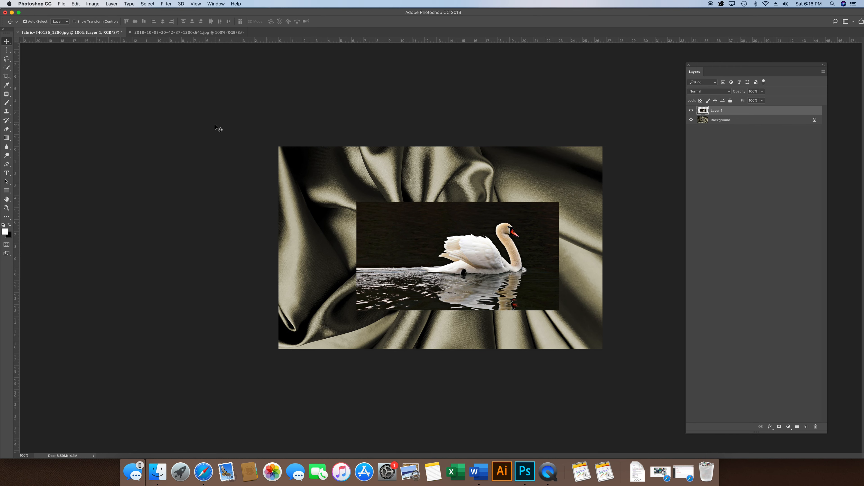
Step: Enlarge the swan layer proportionally to about 188% with Free Transform so it covers the fabric, and shift it slightly left
left_click(76, 4)
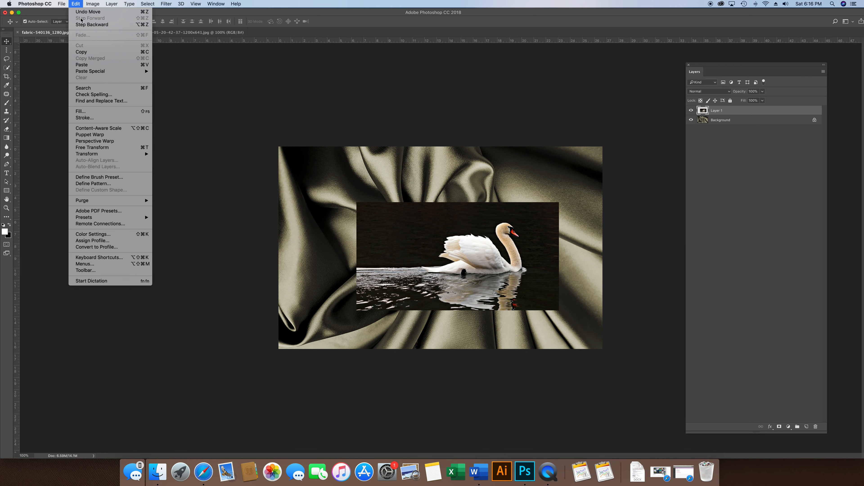
left_click(147, 148)
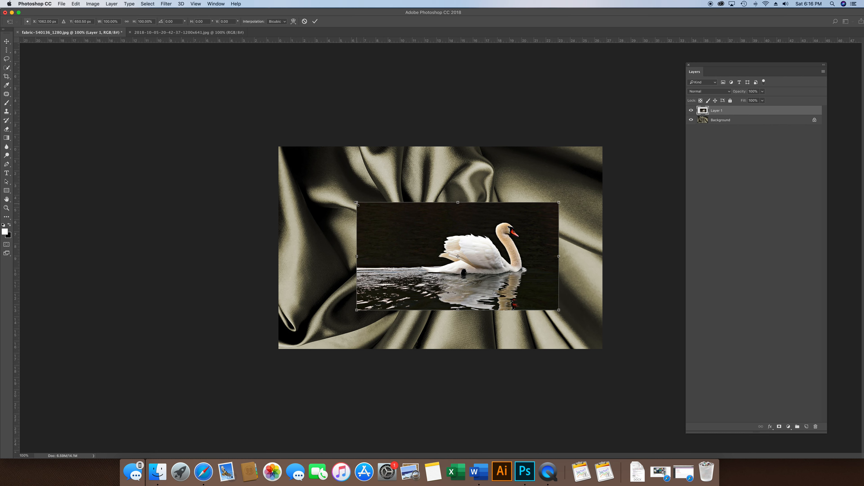
left_click_drag(356, 203, 246, 156)
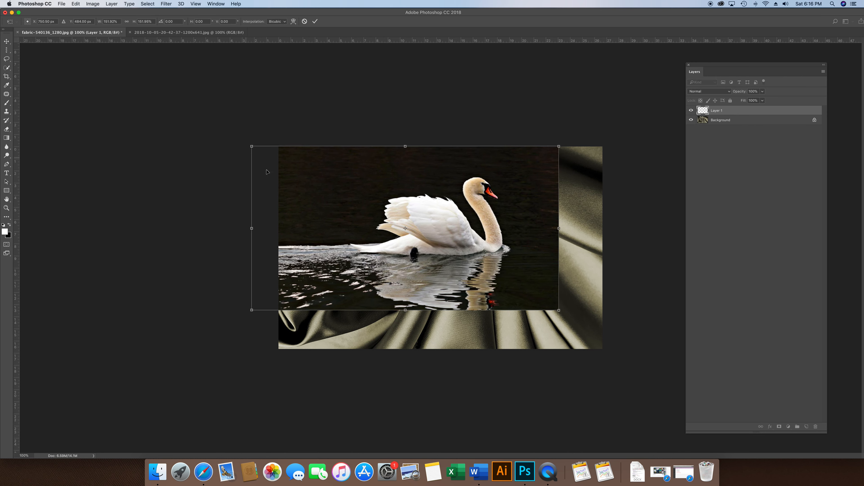
left_click_drag(559, 310, 628, 357)
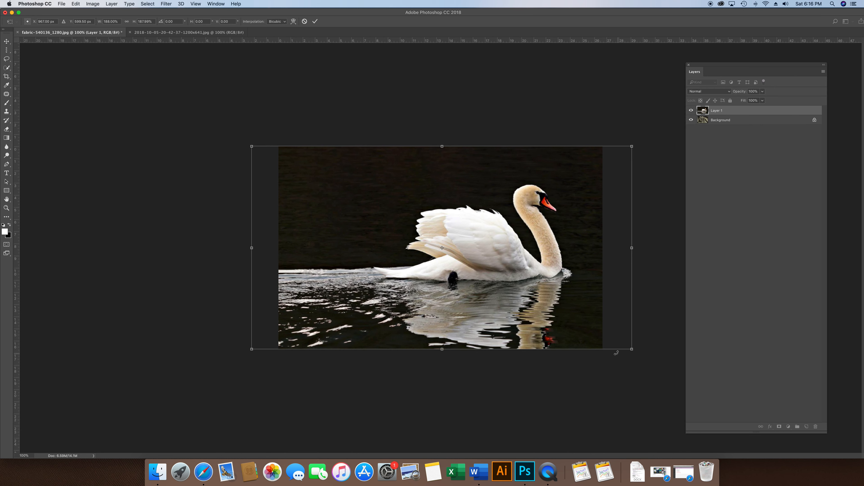
mouse_move(589, 324)
left_mouse_down()
mouse_move(563, 328)
mouse_move(601, 329)
mouse_move(582, 329)
left_mouse_up()
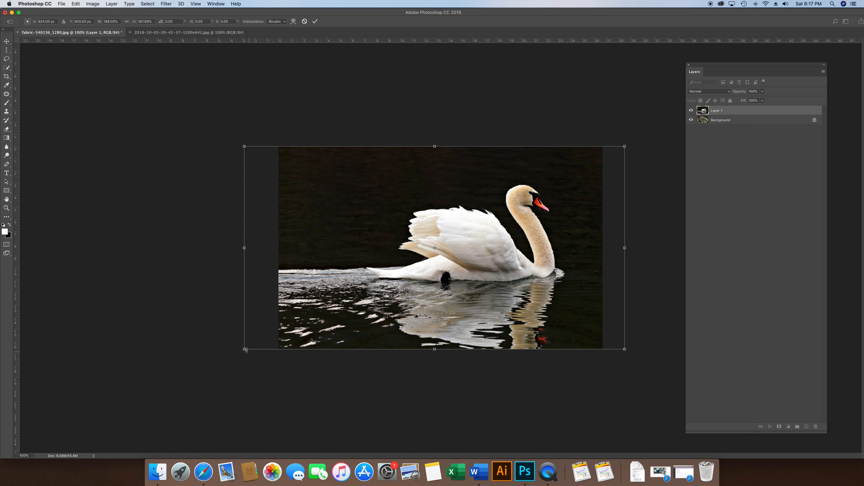
Step: Rescale the swan layer proportionally to about 191%, position it so the swan sits near the canvas's right edge, and commit the transform
left_click_drag(245, 349, 471, 298)
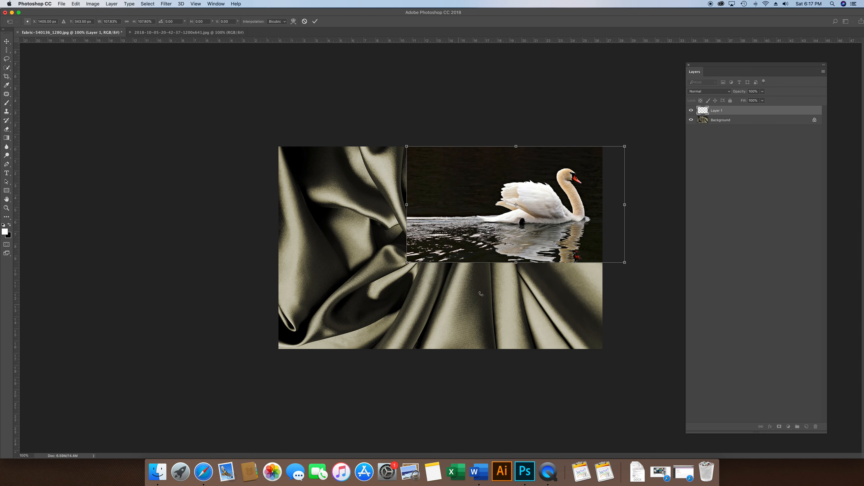
left_click_drag(496, 190, 437, 236)
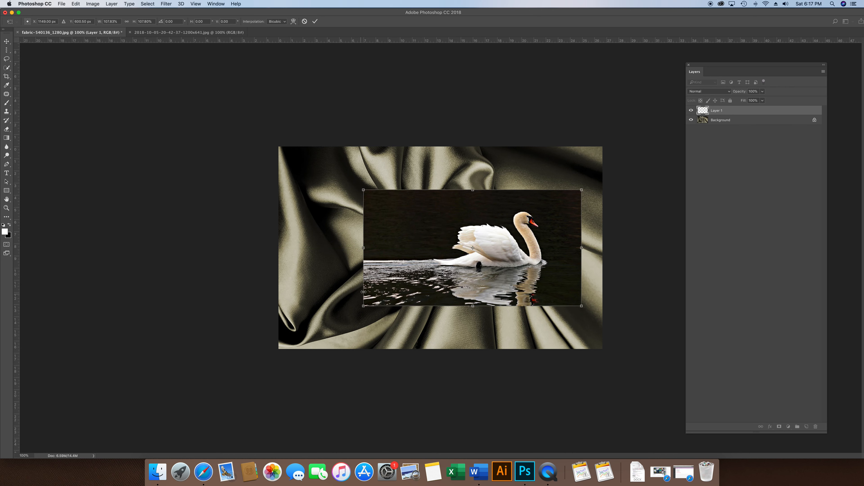
left_click_drag(363, 306, 274, 345)
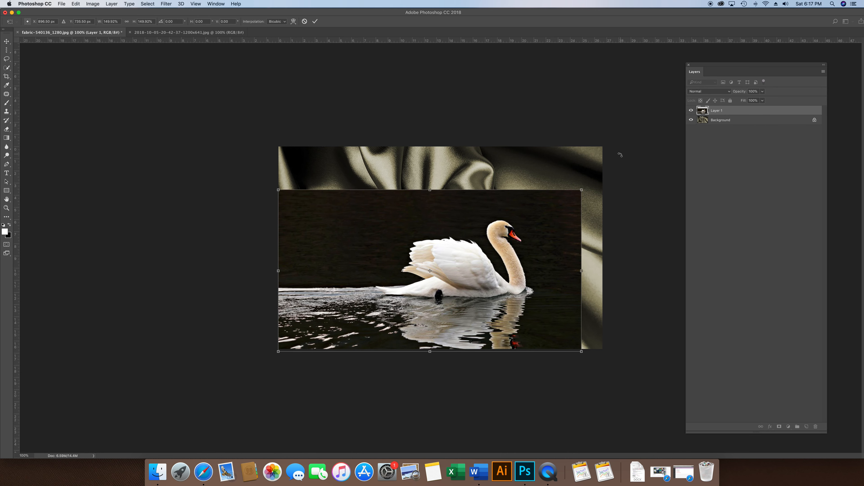
left_click_drag(583, 189, 662, 138)
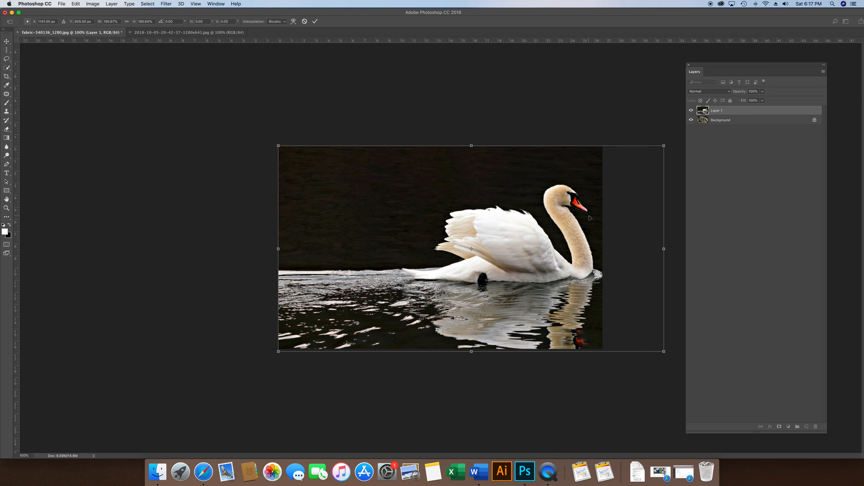
mouse_move(590, 219)
left_mouse_down()
mouse_move(526, 219)
mouse_move(582, 217)
left_mouse_up()
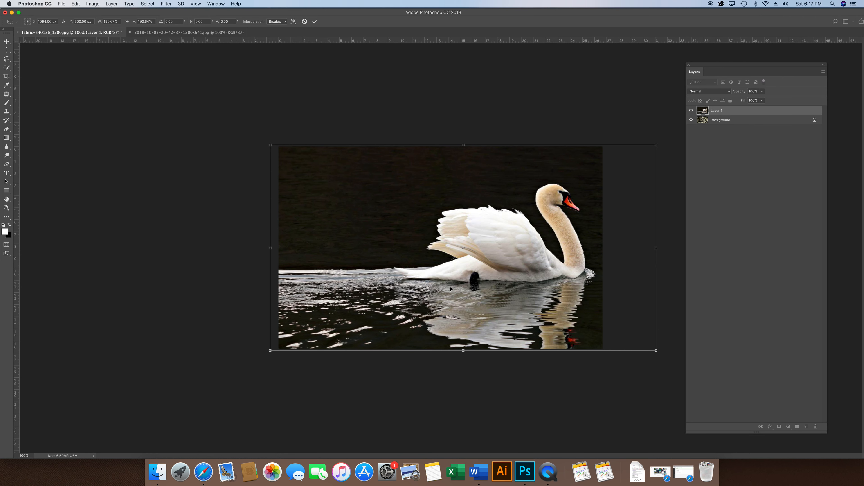
left_click_drag(513, 259, 517, 258)
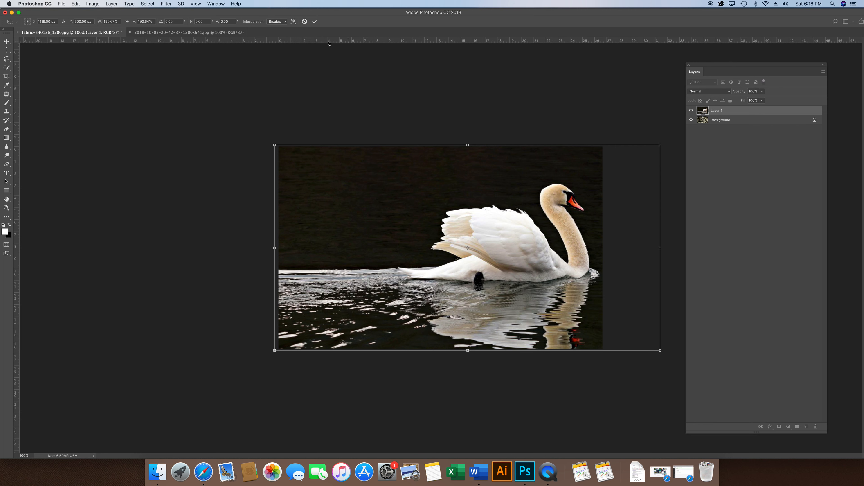
left_click(315, 22)
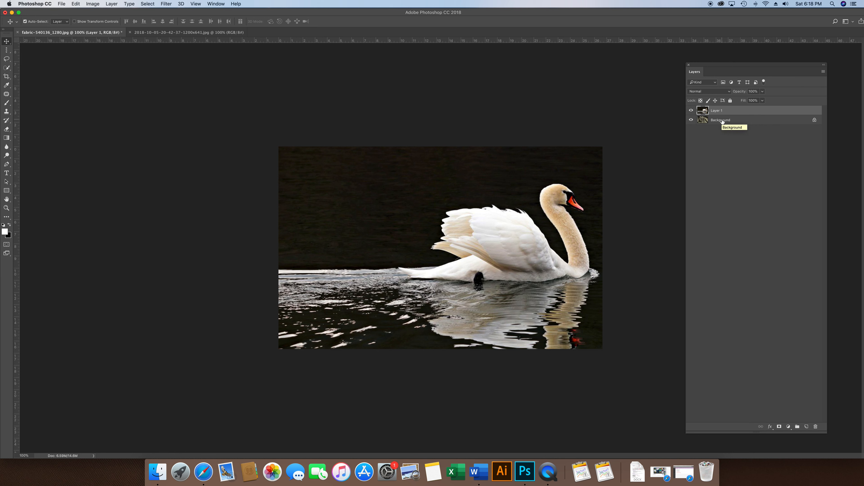
Step: Convert the locked fabric background into a regular layer named Layer 0 and place it above the swan layer
left_click_drag(722, 121, 722, 114)
double_click(725, 120)
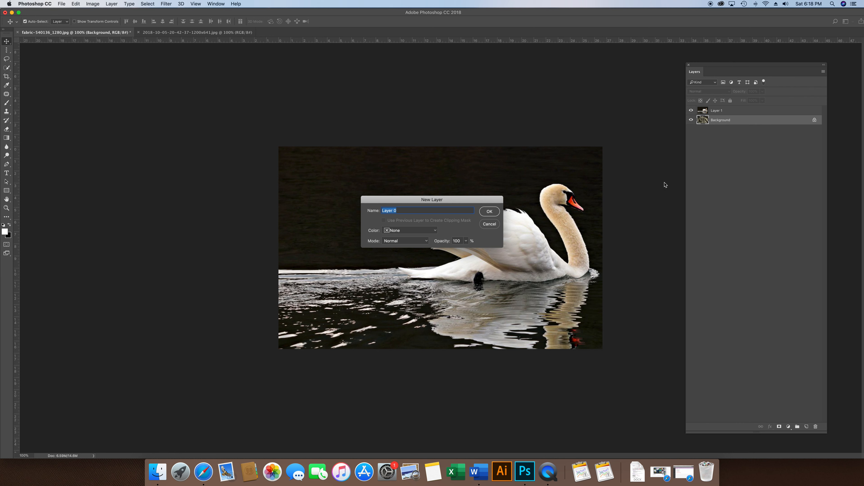
left_click(490, 212)
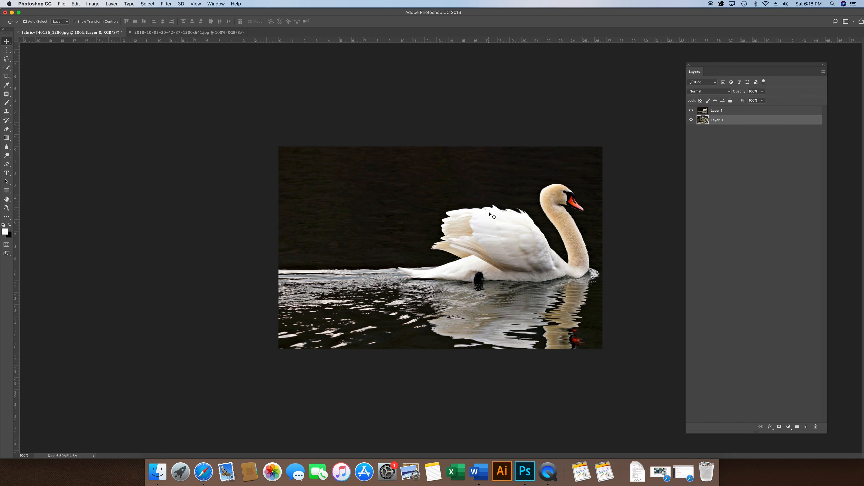
left_click_drag(721, 123, 721, 111)
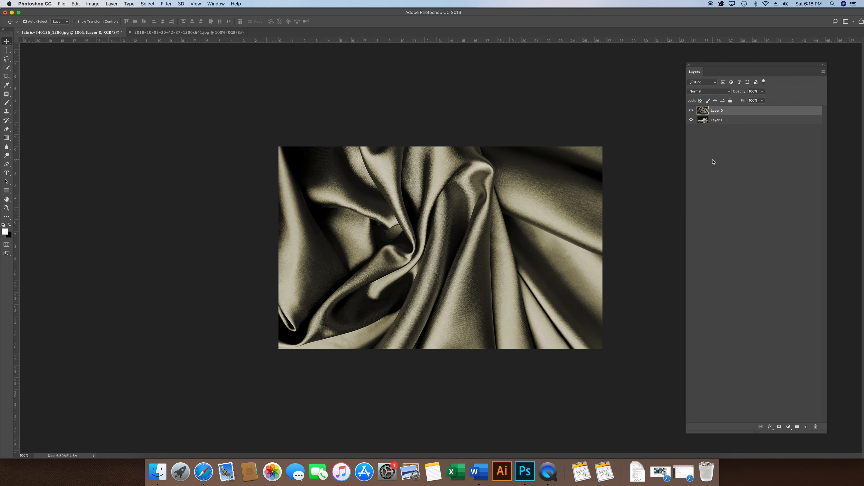
Step: Set the fabric layer's blend mode to Hard Light and add a layer mask to it
left_click(730, 93)
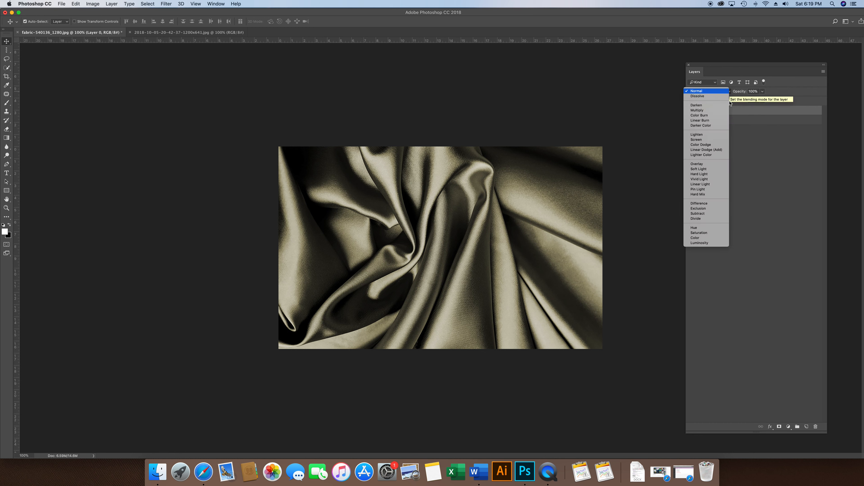
left_click(714, 176)
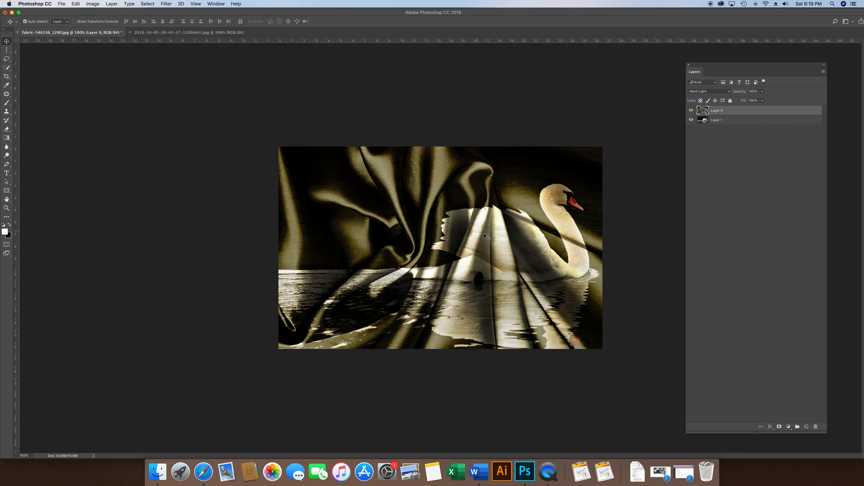
left_click(780, 428)
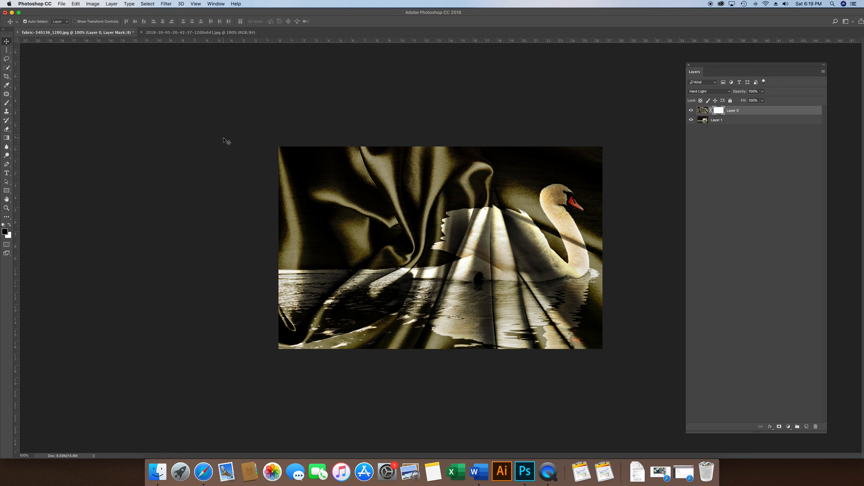
Step: Paint black on the fabric layer's mask over the swan's neck and body, raising the brush's opacity and size to reduce the fabric folds there
left_click(6, 103)
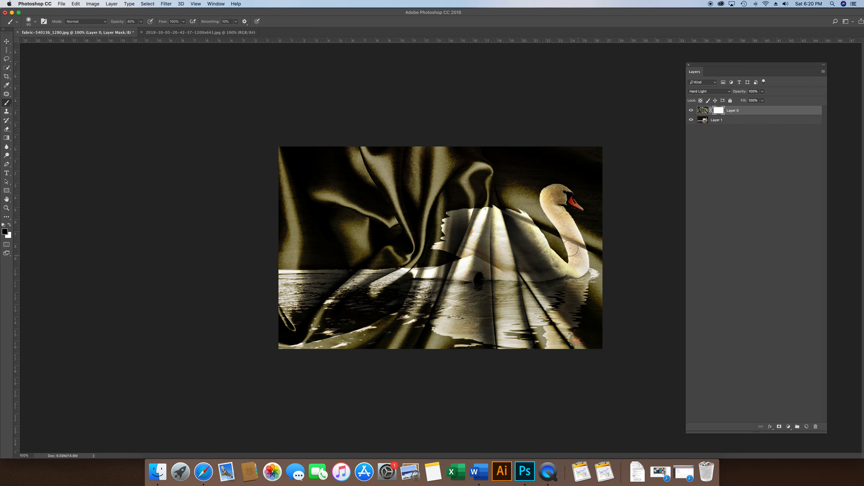
mouse_move(575, 245)
left_mouse_down()
mouse_move(560, 228)
mouse_move(585, 260)
mouse_move(568, 229)
left_mouse_up()
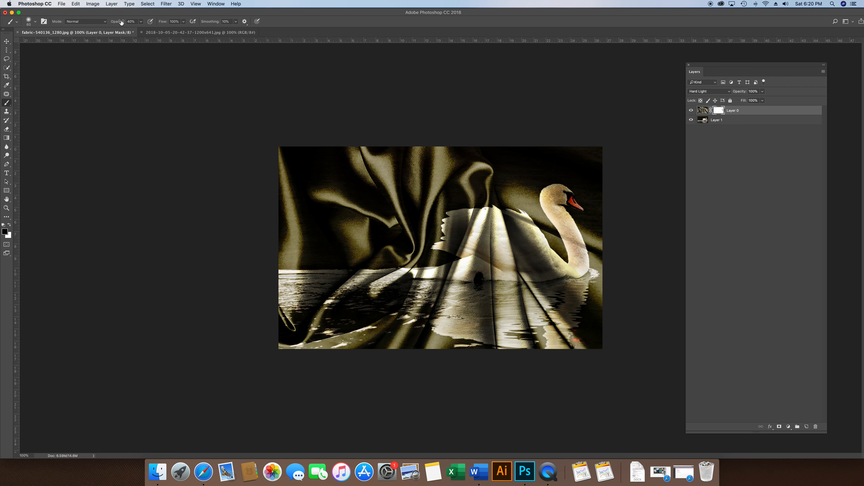
left_click_drag(119, 22, 124, 25)
mouse_move(570, 234)
left_mouse_down()
mouse_move(539, 267)
mouse_move(522, 243)
mouse_move(523, 221)
mouse_move(465, 216)
mouse_move(480, 218)
mouse_move(459, 223)
mouse_move(488, 226)
mouse_move(478, 231)
mouse_move(521, 235)
mouse_move(487, 239)
mouse_move(531, 241)
mouse_move(491, 242)
mouse_move(536, 253)
mouse_move(508, 262)
mouse_move(532, 260)
mouse_move(510, 229)
mouse_move(523, 226)
mouse_move(551, 264)
mouse_move(484, 267)
mouse_move(526, 269)
mouse_move(488, 267)
mouse_move(478, 256)
mouse_move(508, 257)
mouse_move(457, 249)
mouse_move(474, 238)
mouse_move(460, 239)
mouse_move(470, 225)
mouse_move(449, 222)
mouse_move(448, 244)
mouse_move(484, 256)
mouse_move(417, 275)
mouse_move(554, 272)
mouse_move(528, 271)
mouse_move(497, 217)
mouse_move(492, 256)
mouse_move(489, 219)
mouse_move(461, 215)
mouse_move(468, 233)
mouse_move(450, 219)
mouse_move(511, 224)
mouse_move(550, 262)
mouse_move(574, 271)
mouse_move(417, 274)
left_mouse_up()
key("bracketright")
key("bracketright")
key("bracketright")
key("bracketright")
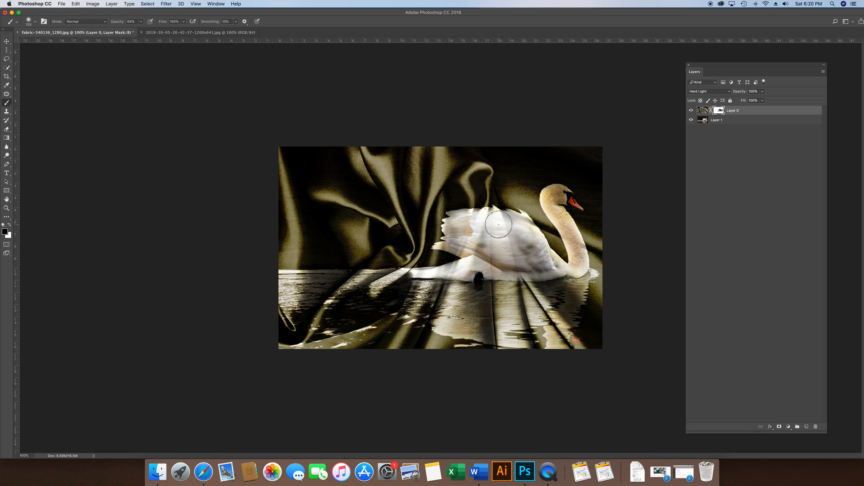
mouse_move(535, 244)
left_mouse_down()
mouse_move(555, 261)
mouse_move(536, 242)
left_mouse_up()
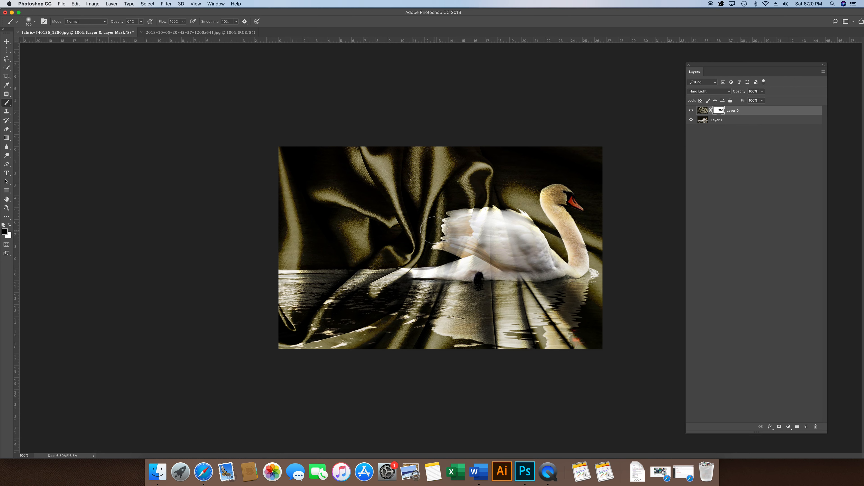
Step: Save the composite as Elegance.psd in Photoshop format in the PR01 Elegance folder, with layers and Maximize Compatibility enabled
left_click(61, 4)
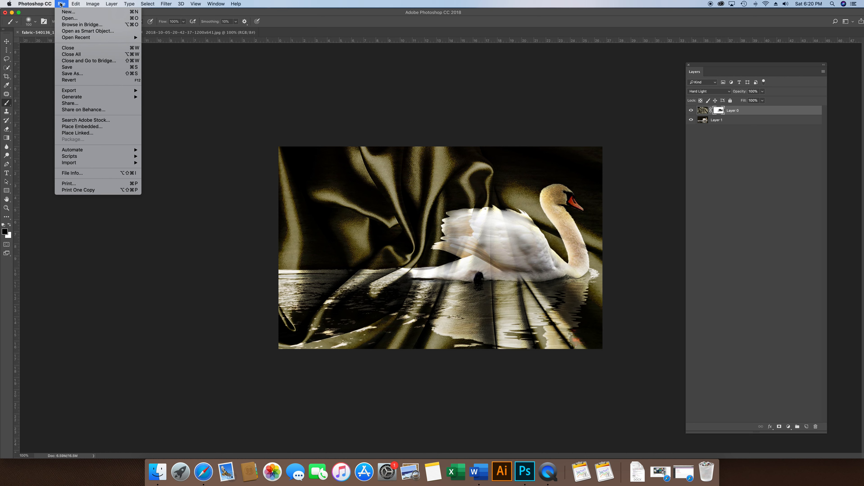
left_click(66, 69)
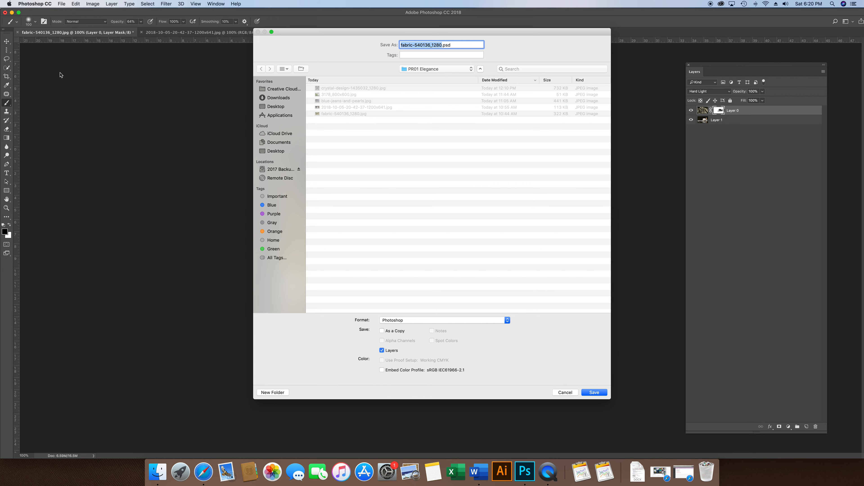
type("Elegancce")
key("BackSpace")
key("BackSpace")
type("e")
left_click(588, 393)
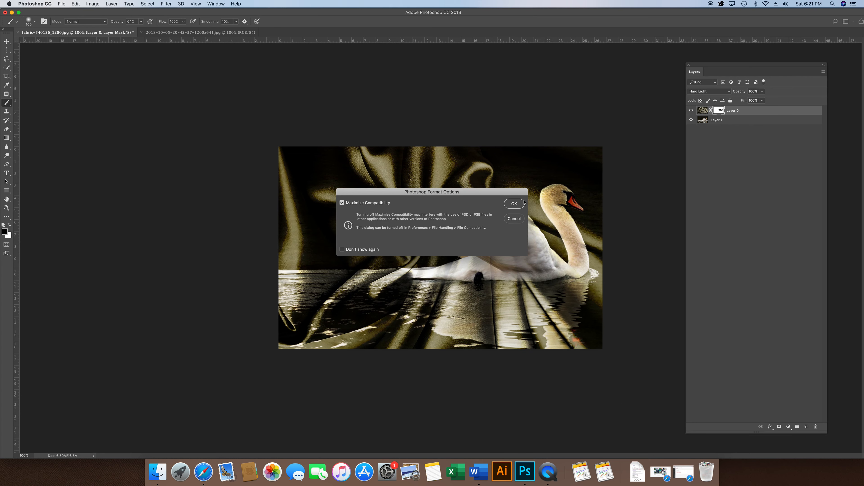
left_click(514, 204)
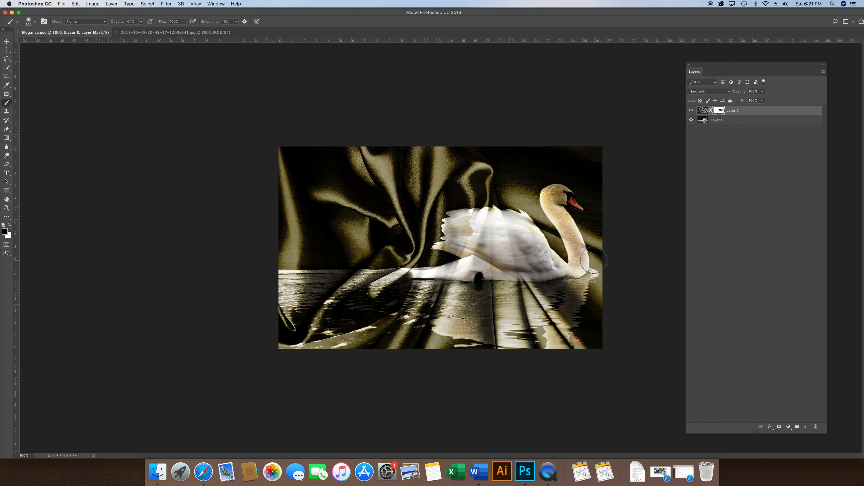